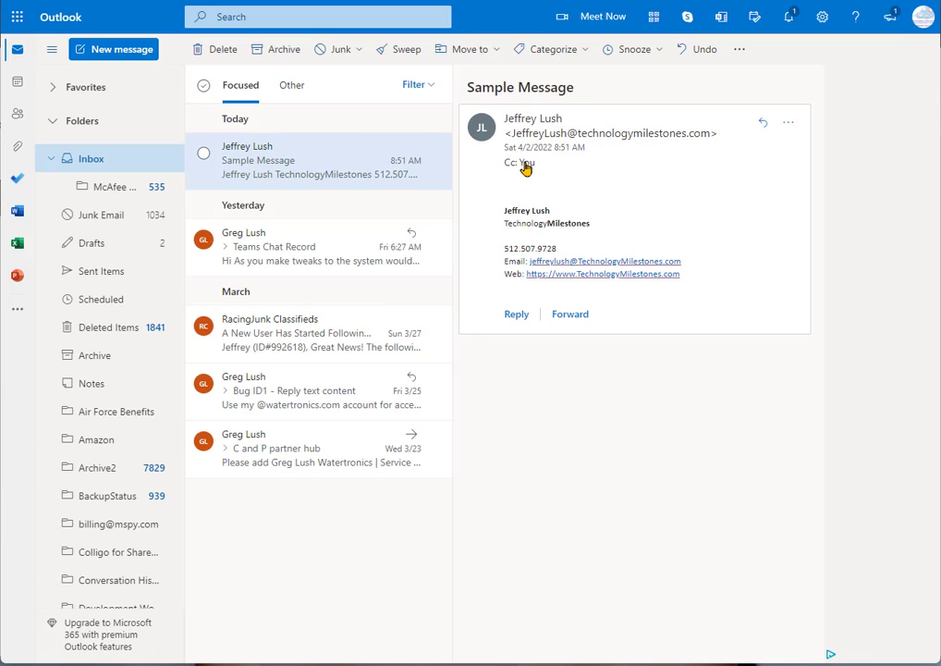
Create a subfolder named "Read Later" under the Inbox in the folder list
mouse_move(511, 169)
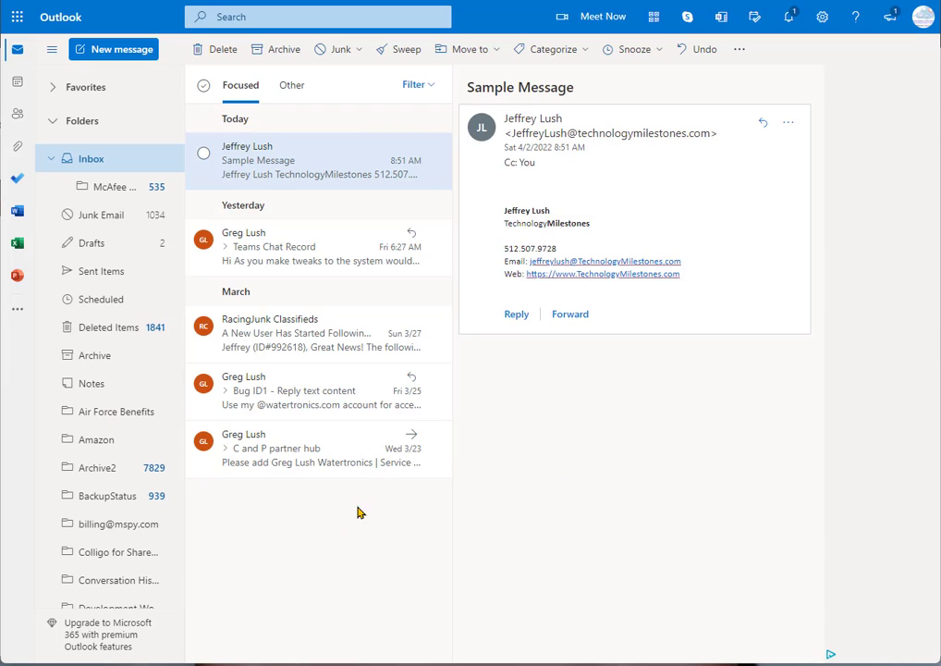
left_click(81, 124)
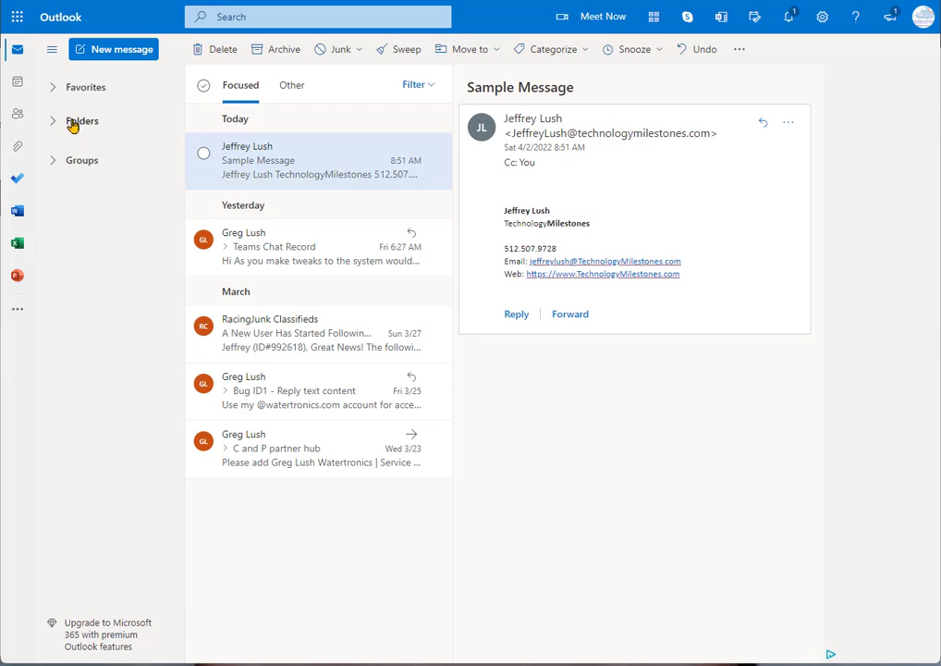
left_click(56, 121)
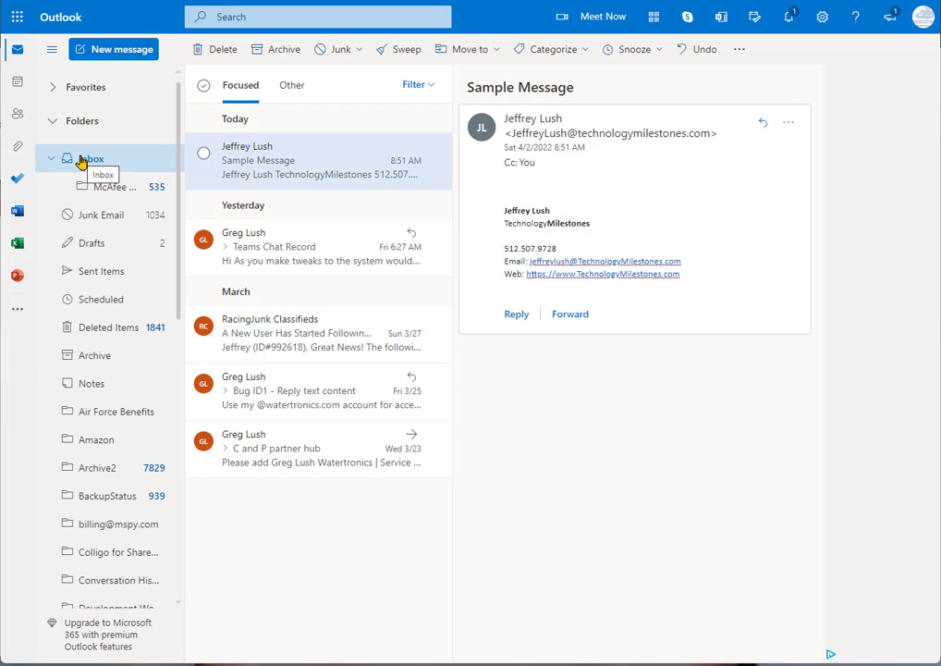
right_click(82, 160)
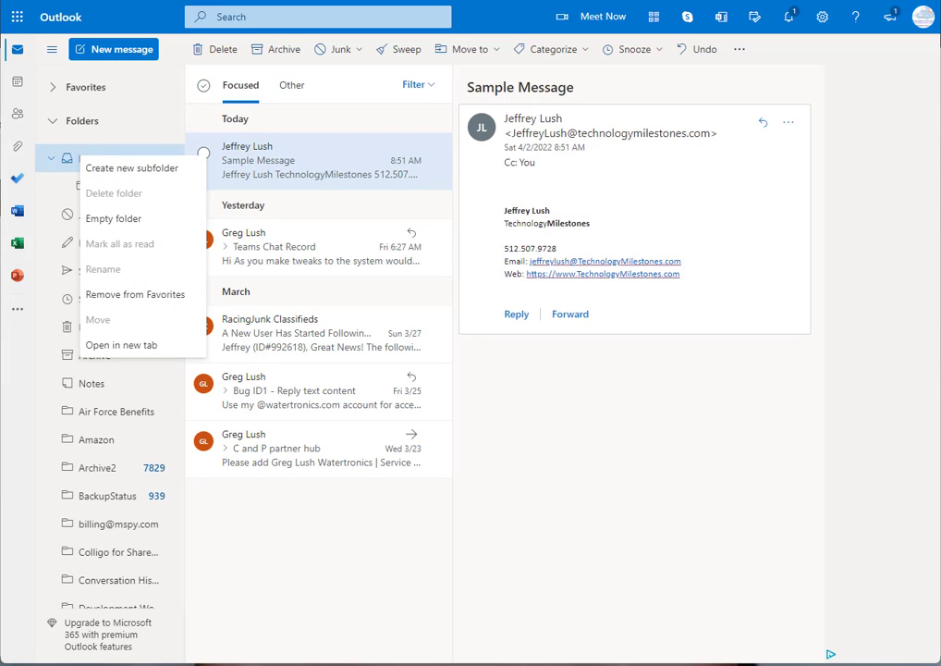
left_click(140, 170)
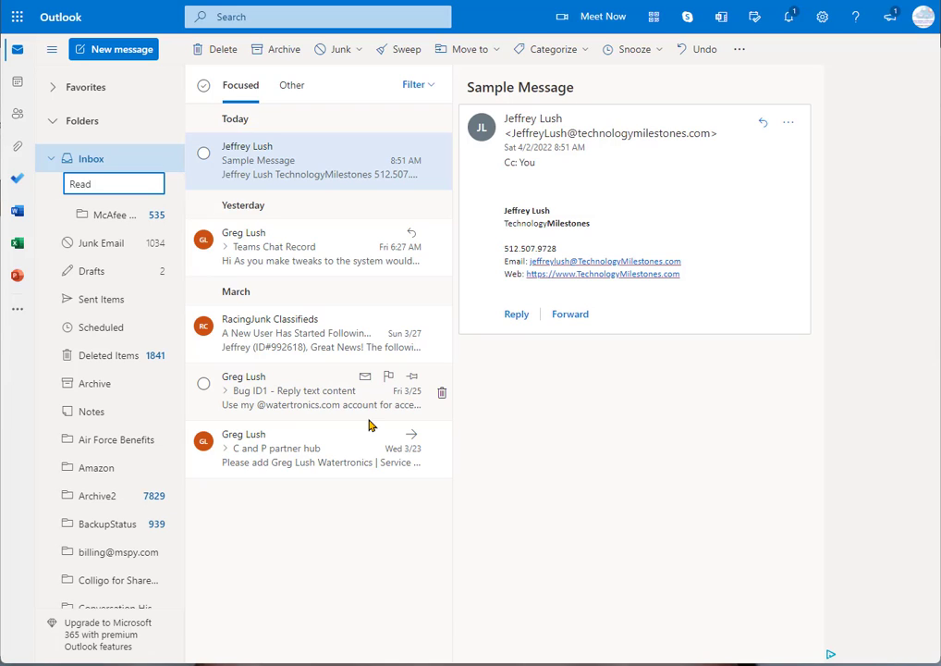
type("Read Later")
key("Return")
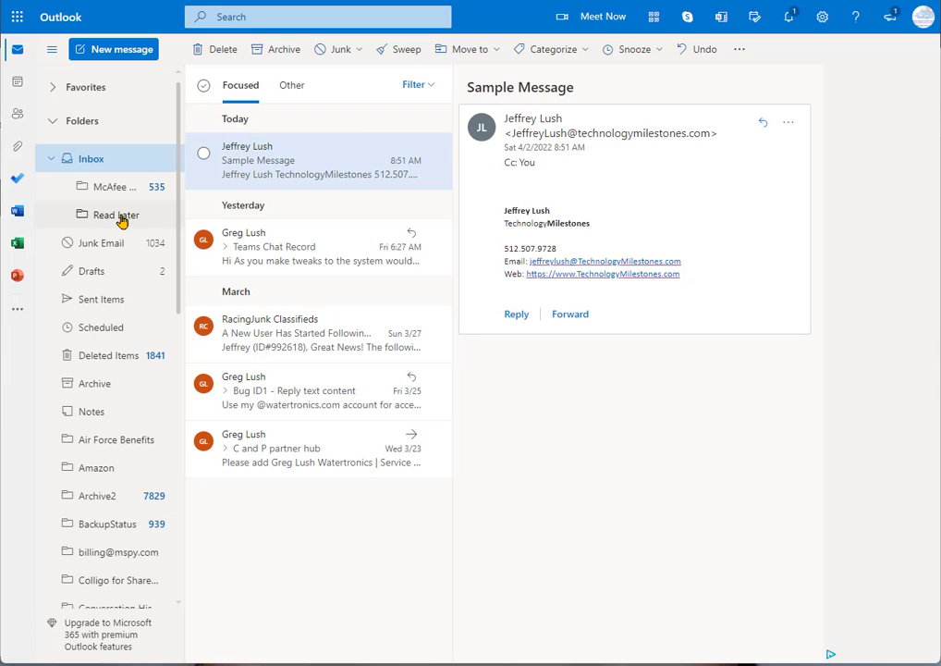
Start a rule from the Sample Message with its full options, and discard the prefilled draft to reach the Rules list
right_click(312, 154)
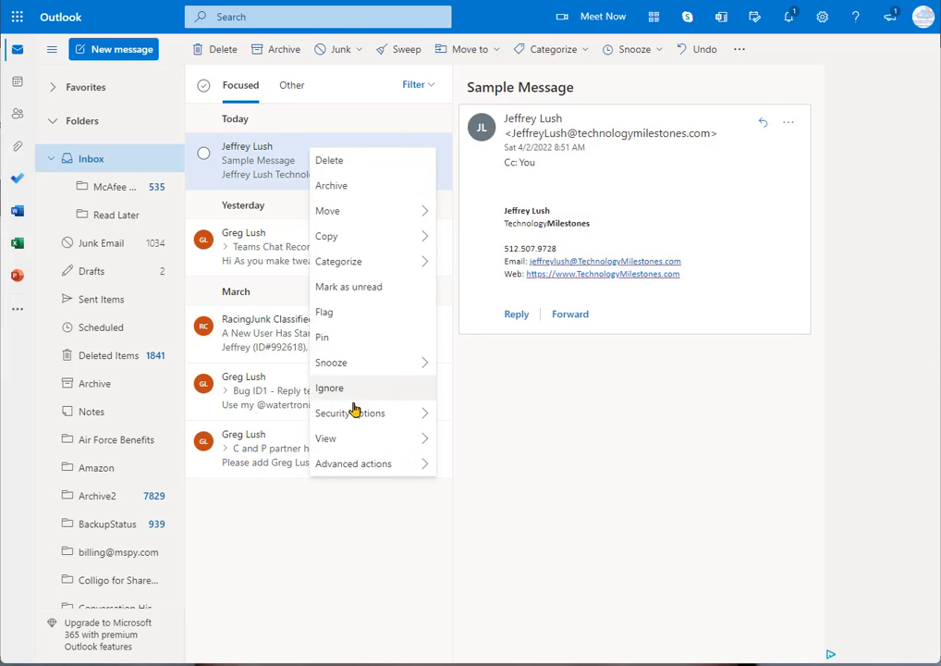
mouse_move(362, 459)
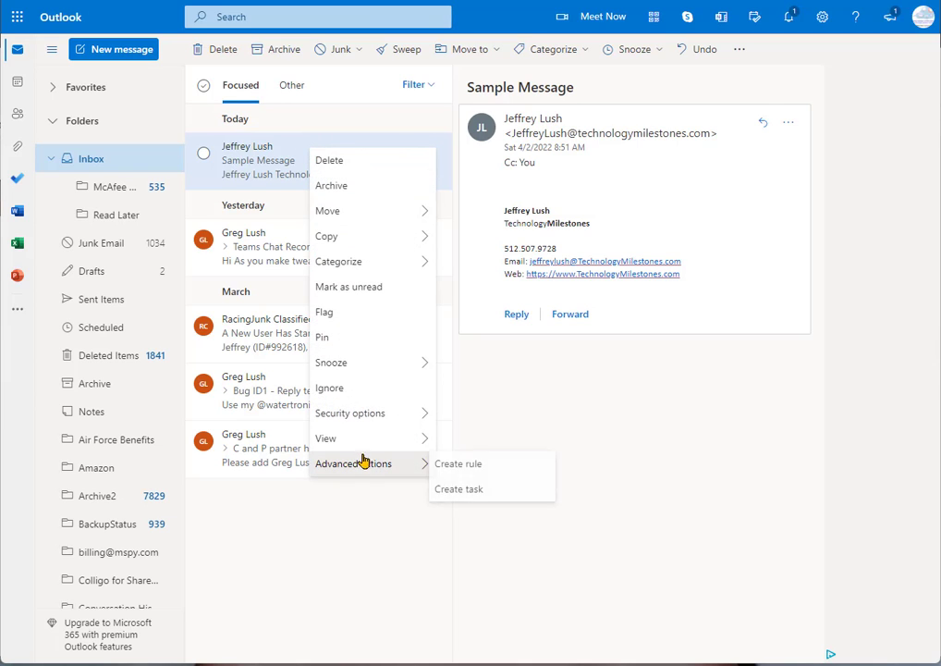
left_click(525, 470)
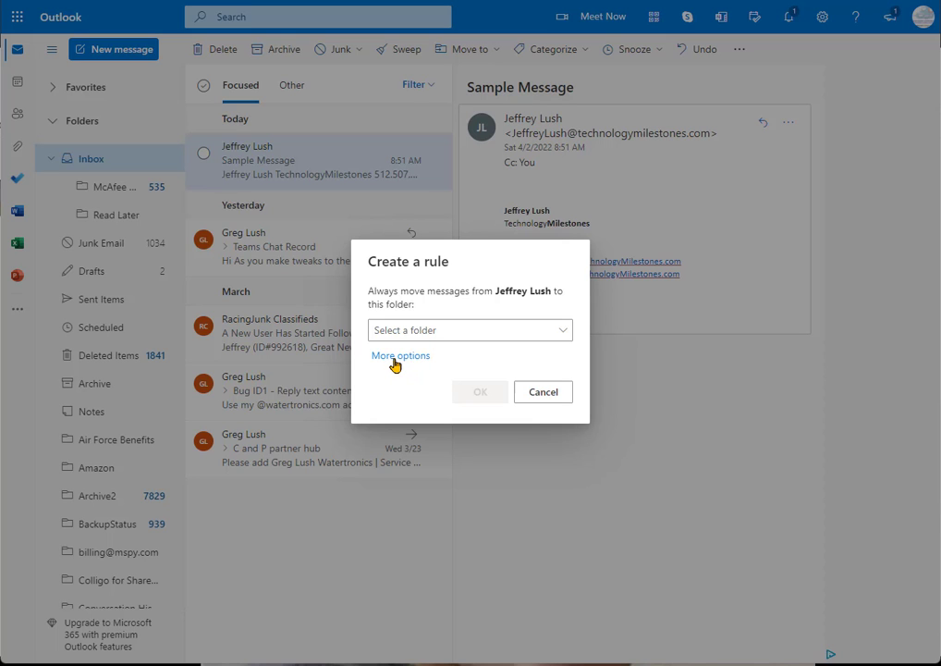
left_click(406, 357)
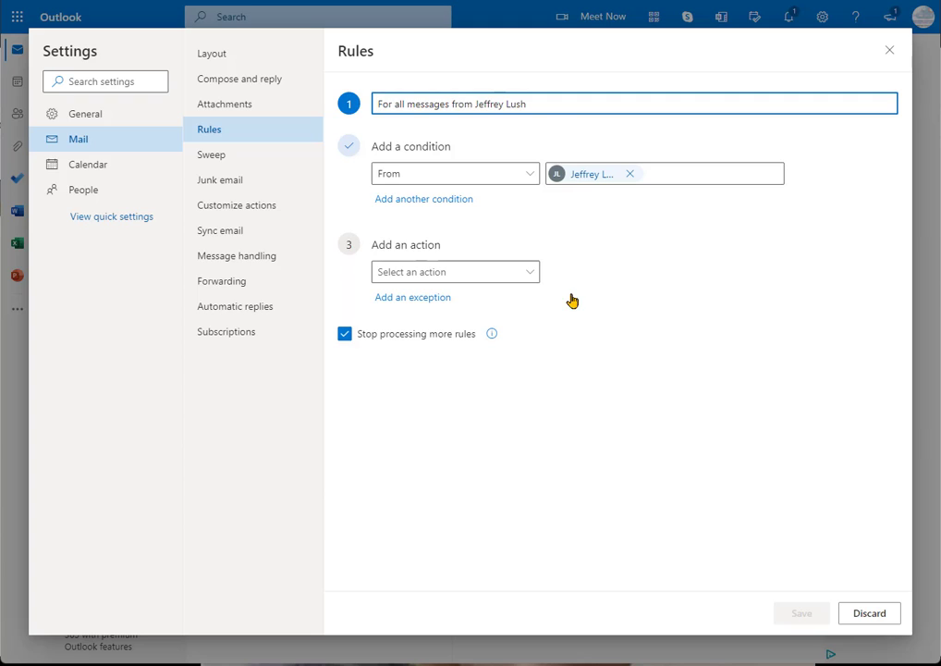
left_click(870, 614)
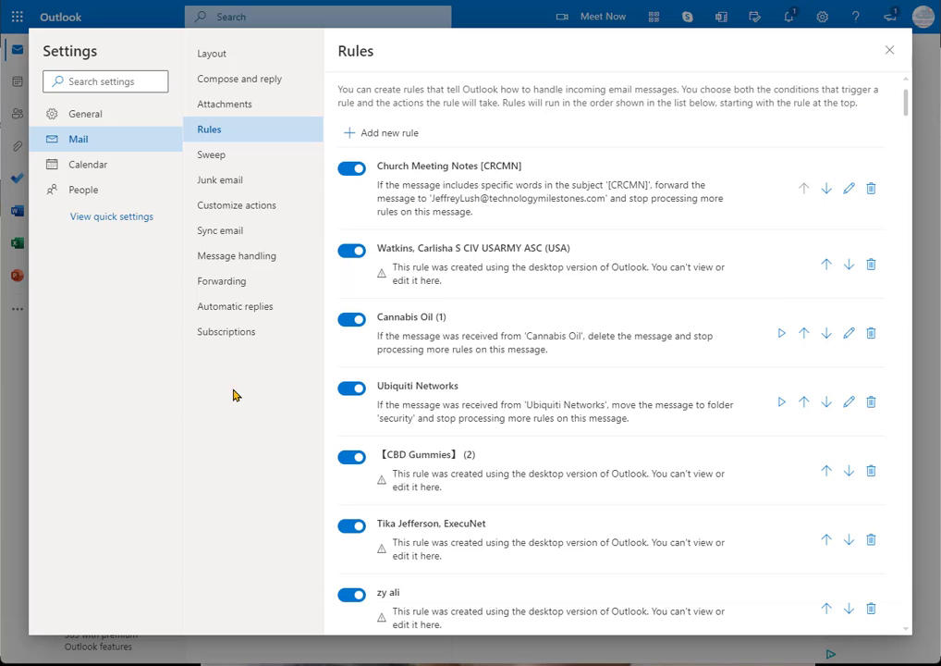
Add a new rule named "Read Later CC Messages" with the condition "I'm on the Cc line"
left_click(378, 136)
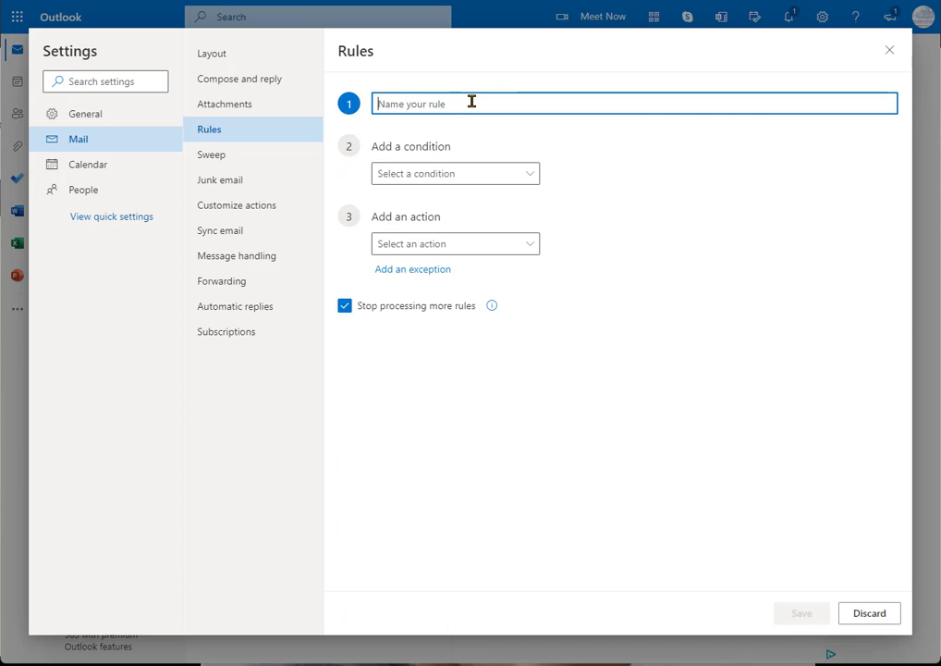
type("Read Later CC Messages")
left_click(449, 178)
left_click(448, 179)
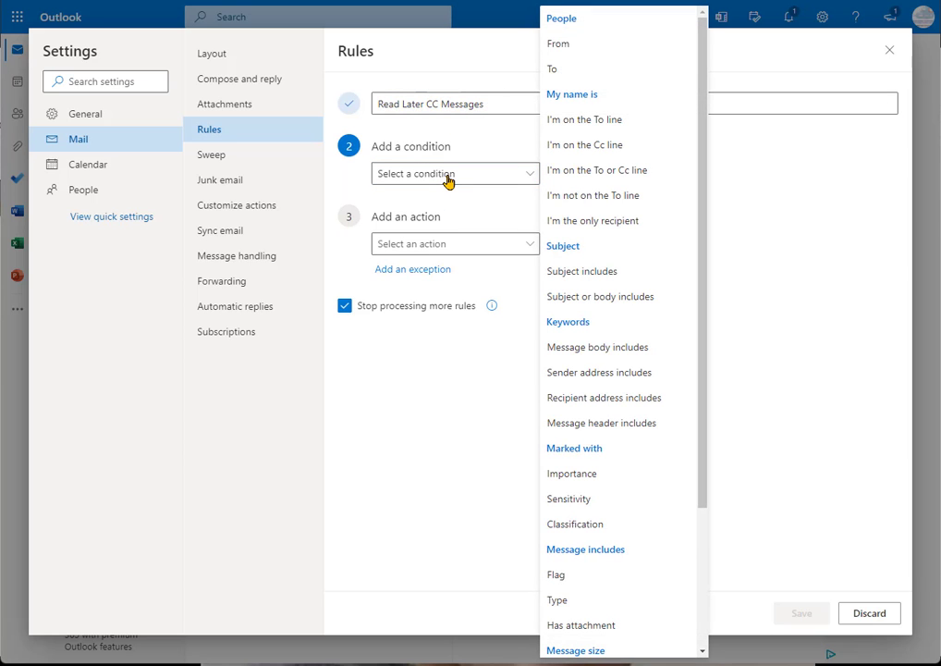
left_click(611, 154)
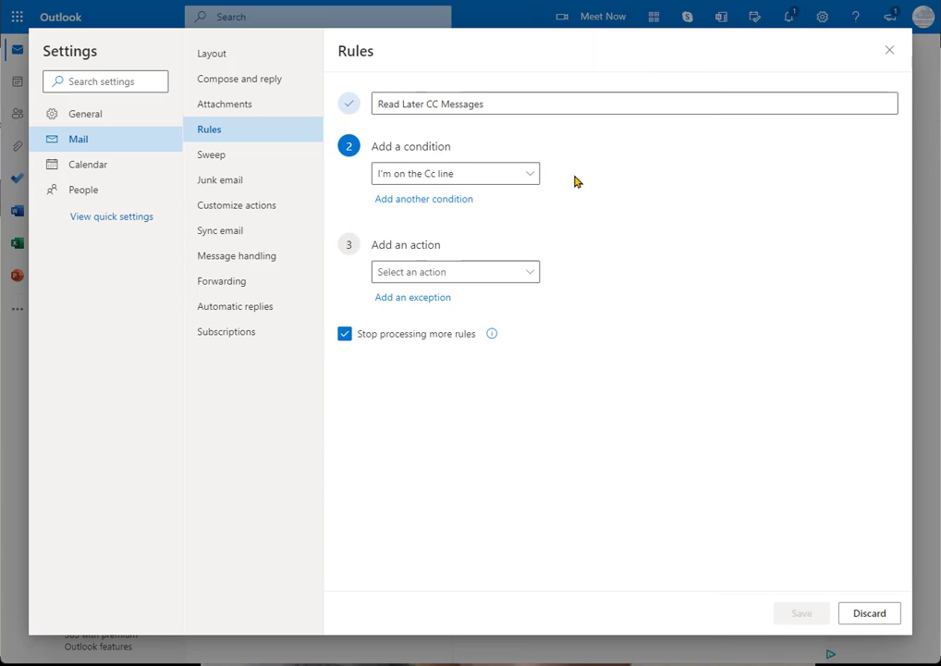
Give the rule a "Move to" action with the Read Later folder as the destination
left_click(432, 277)
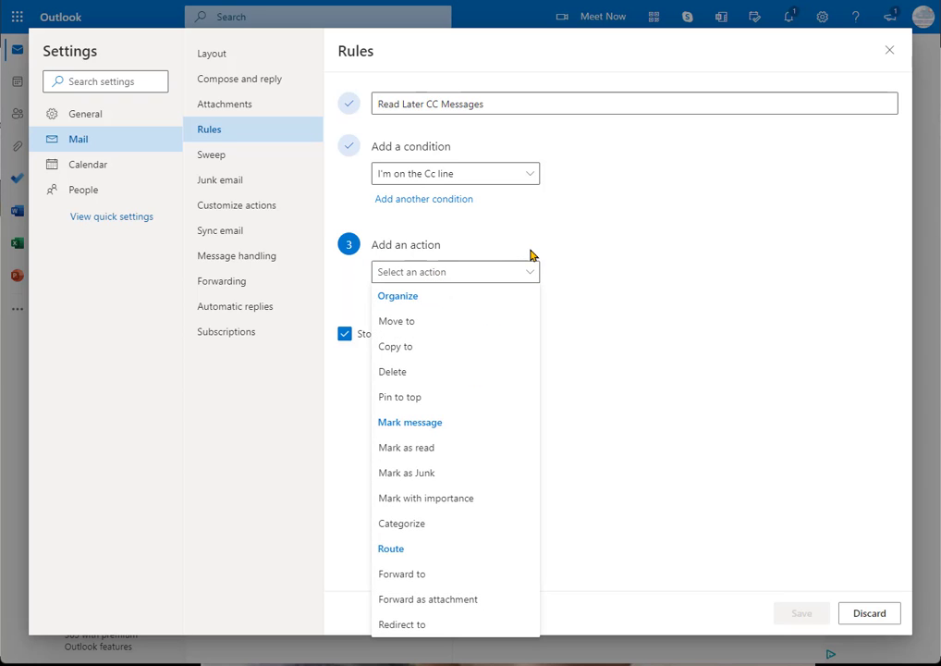
left_click(423, 323)
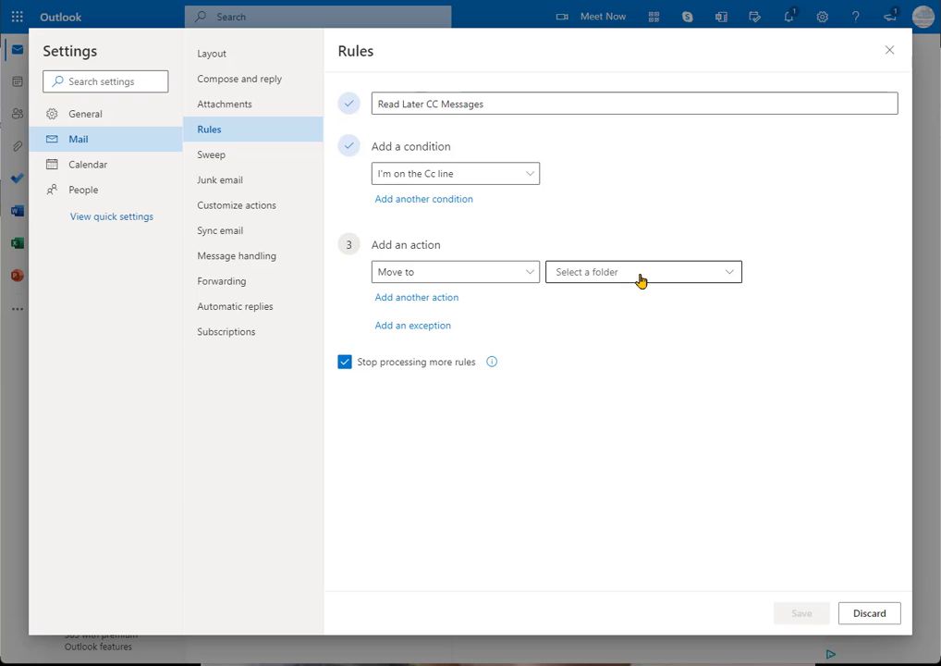
left_click(641, 274)
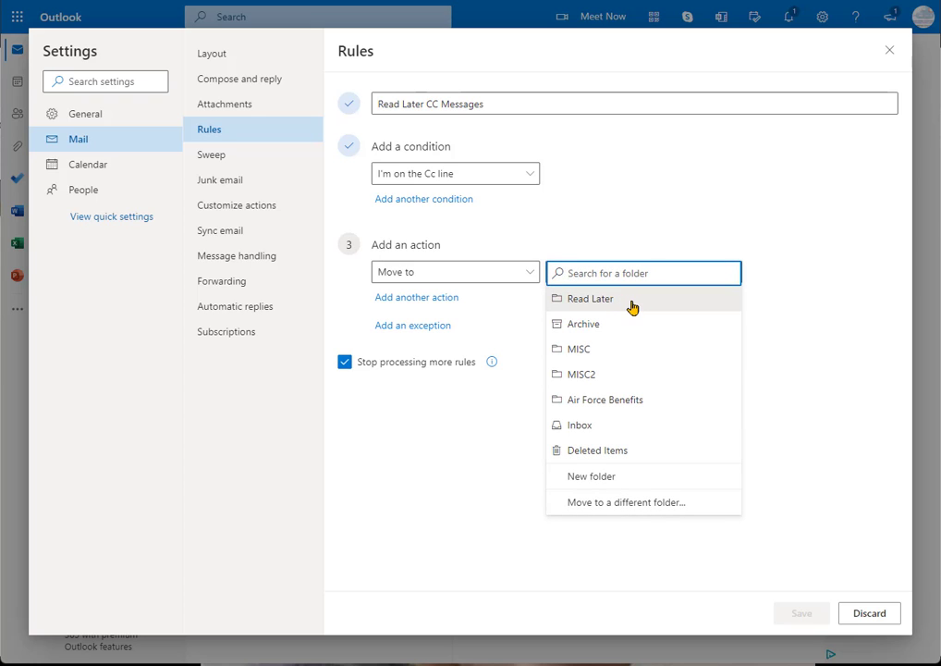
left_click(635, 306)
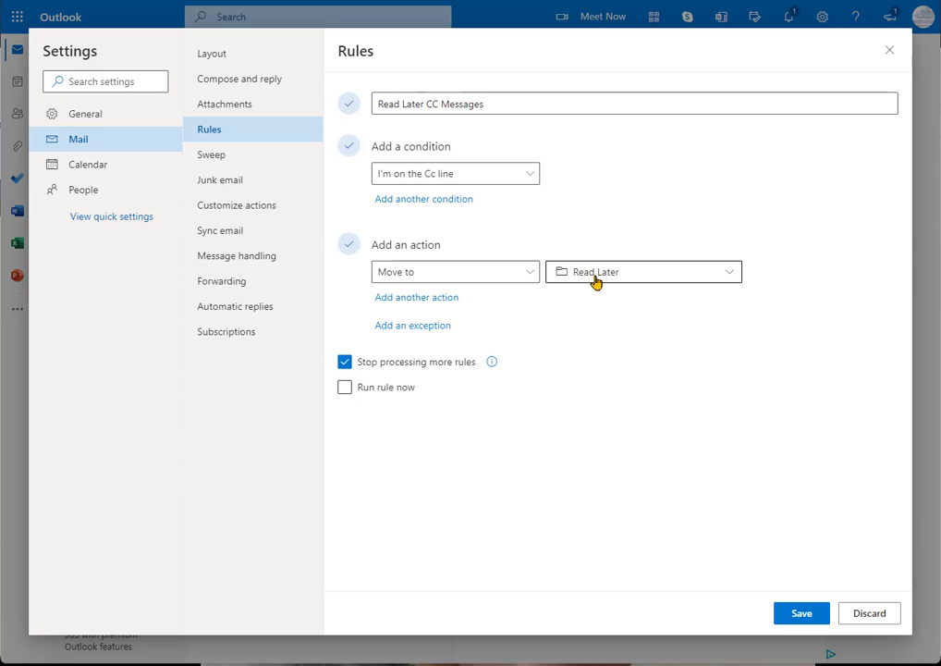
Save the rule with "Run rule now" enabled, and return to the mailbox to view the Read Later folder
left_click(346, 388)
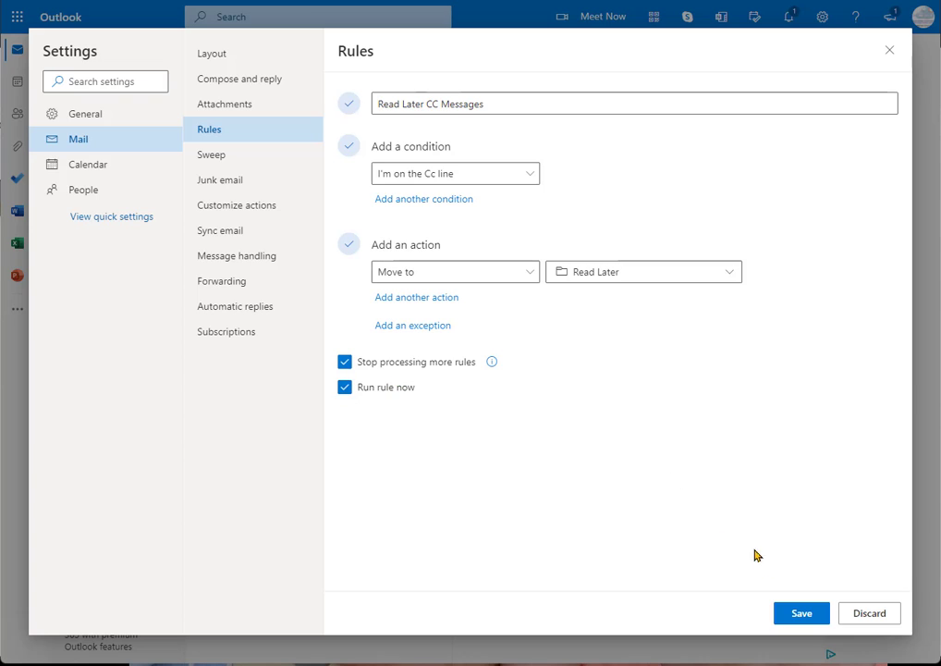
left_click(817, 617)
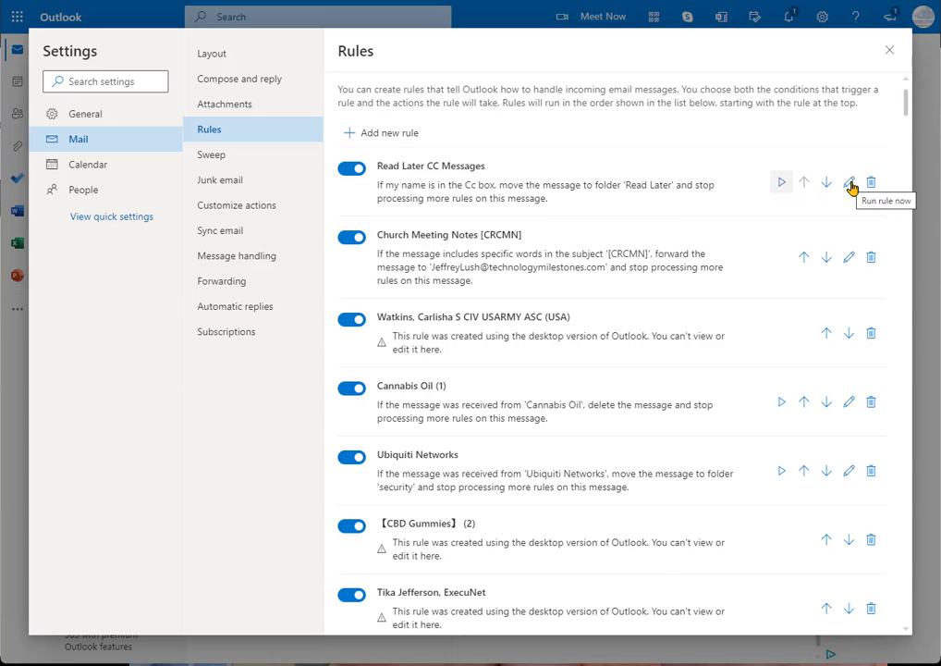
left_click(890, 52)
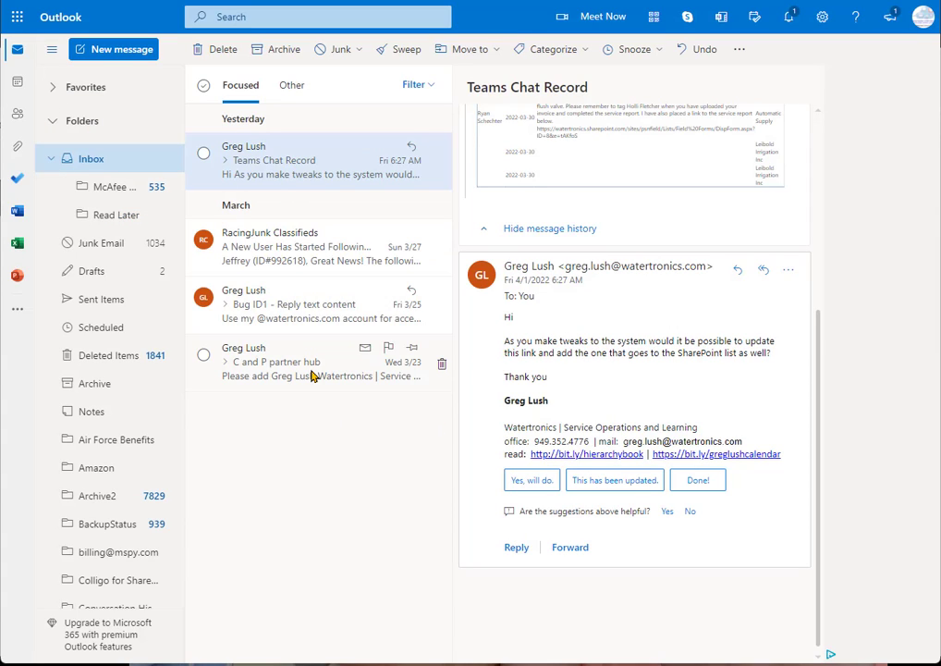
left_click(100, 214)
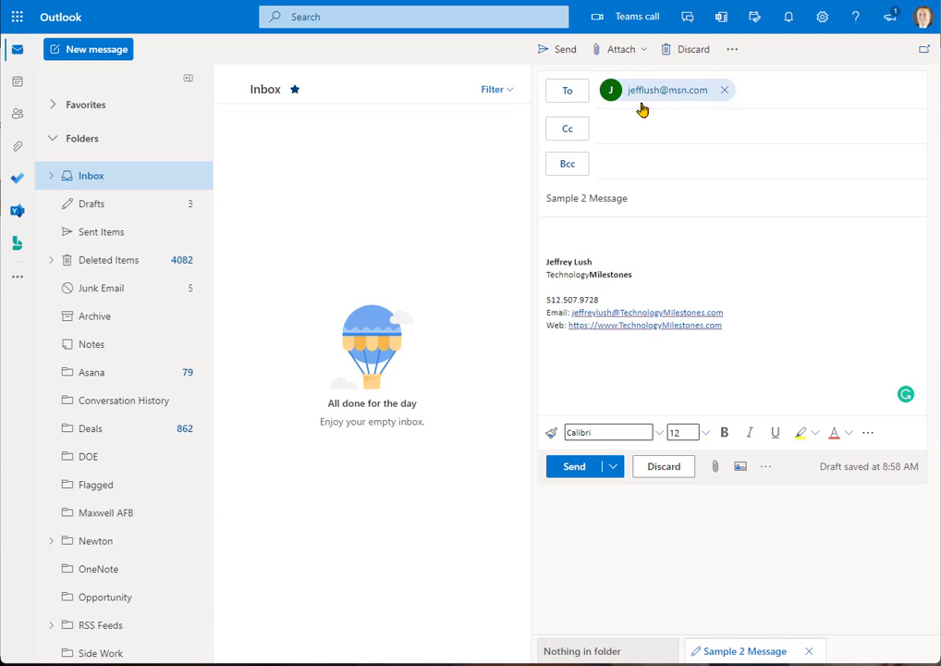
In the sending account's mailbox, move the "Sample 2 Message" recipient from To to Cc and send the message
left_click_drag(550, 203, 682, 202)
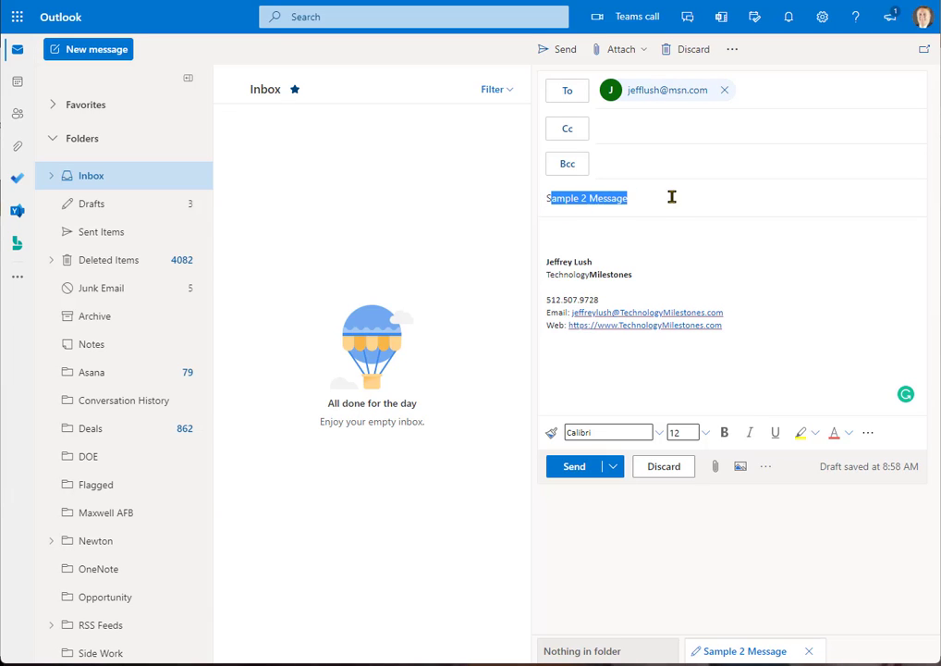
left_click(671, 198)
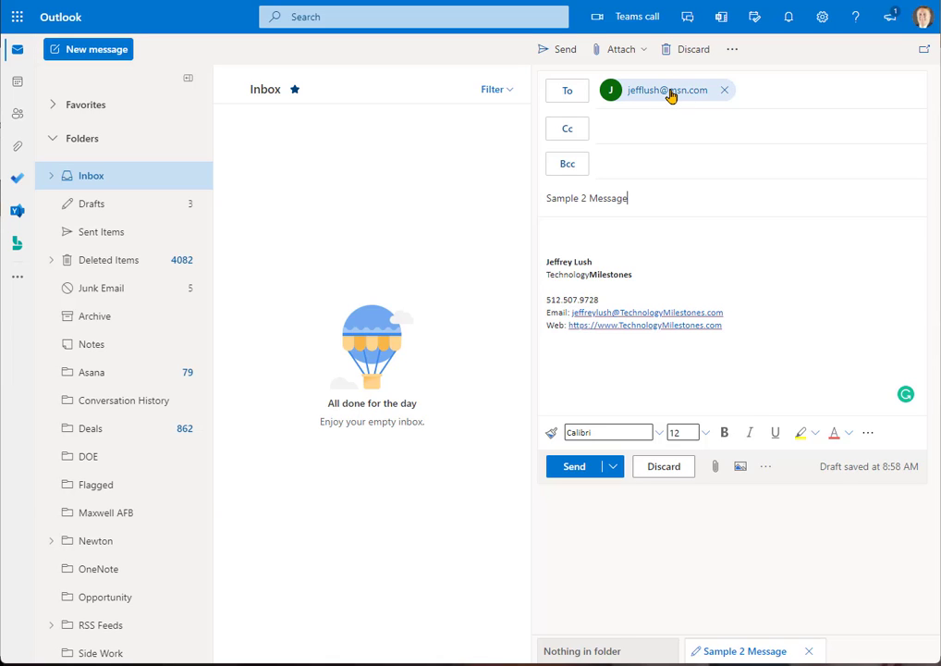
left_click_drag(673, 94, 643, 136)
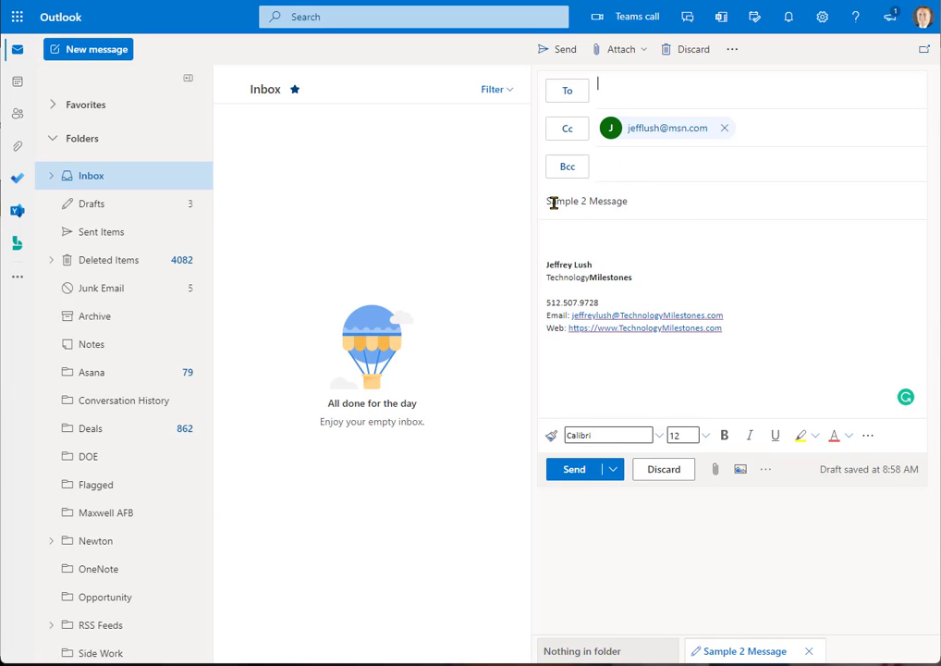
left_click(581, 473)
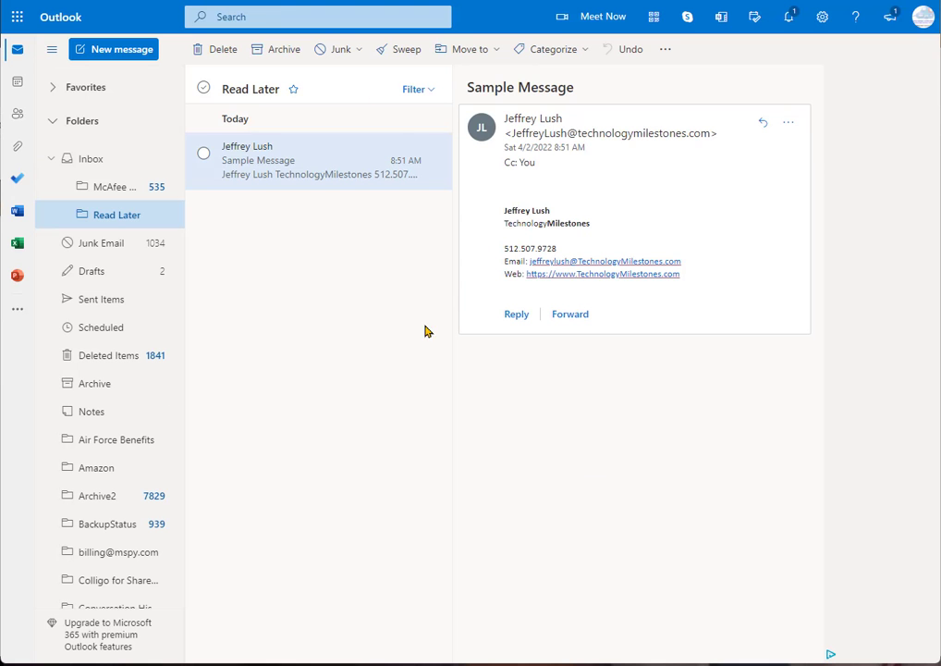
In the receiving mailbox, check the Inbox and the Read Later folder for the newly sent Sample 2 Message
left_click(102, 159)
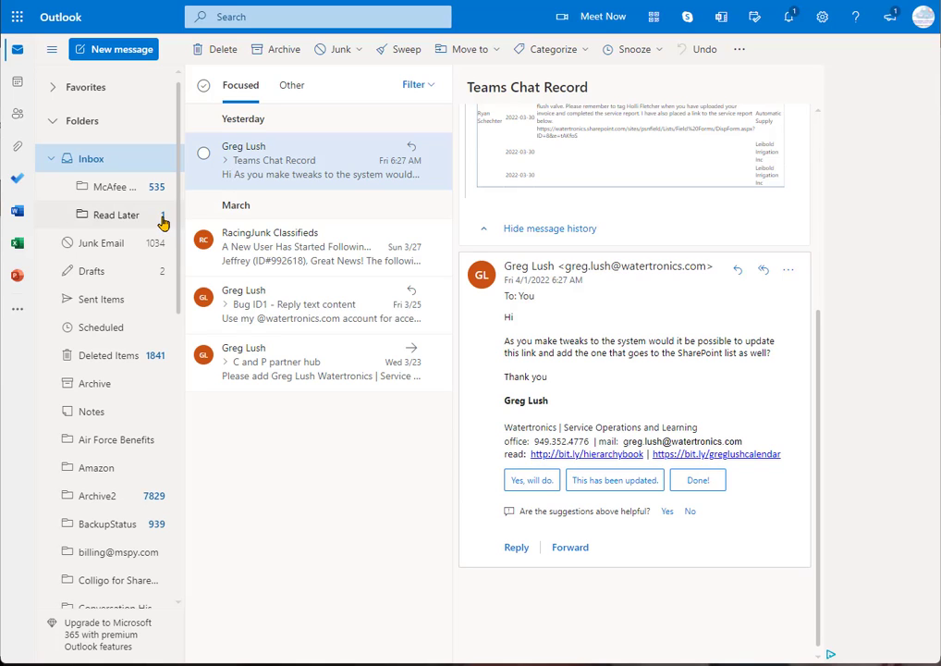
left_click(110, 219)
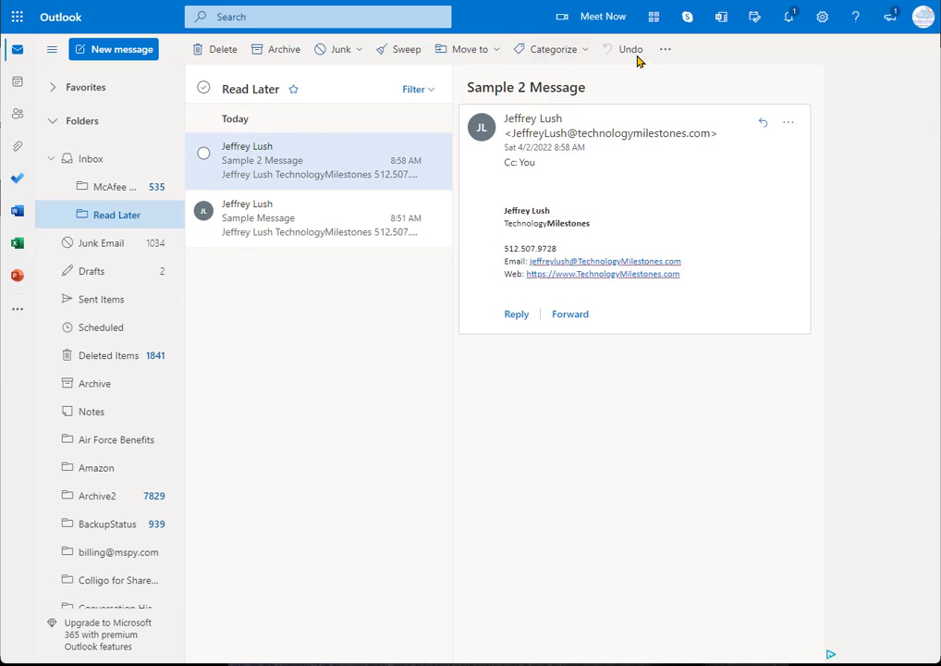
Return to the Rules list by starting a detailed rule from the Sample 2 Message and discarding its prefilled draft
right_click(326, 150)
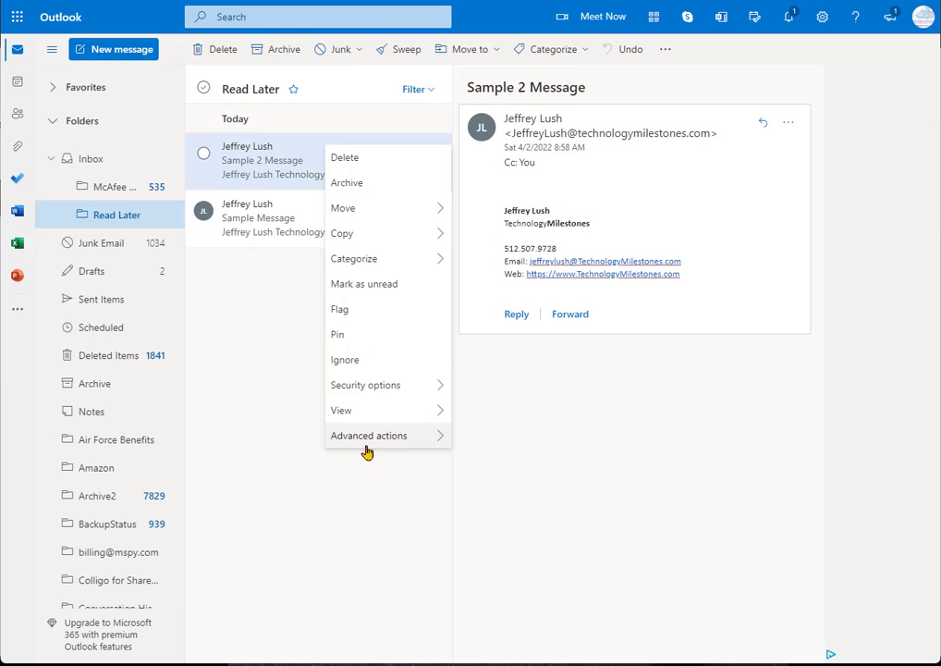
mouse_move(424, 436)
left_click(541, 446)
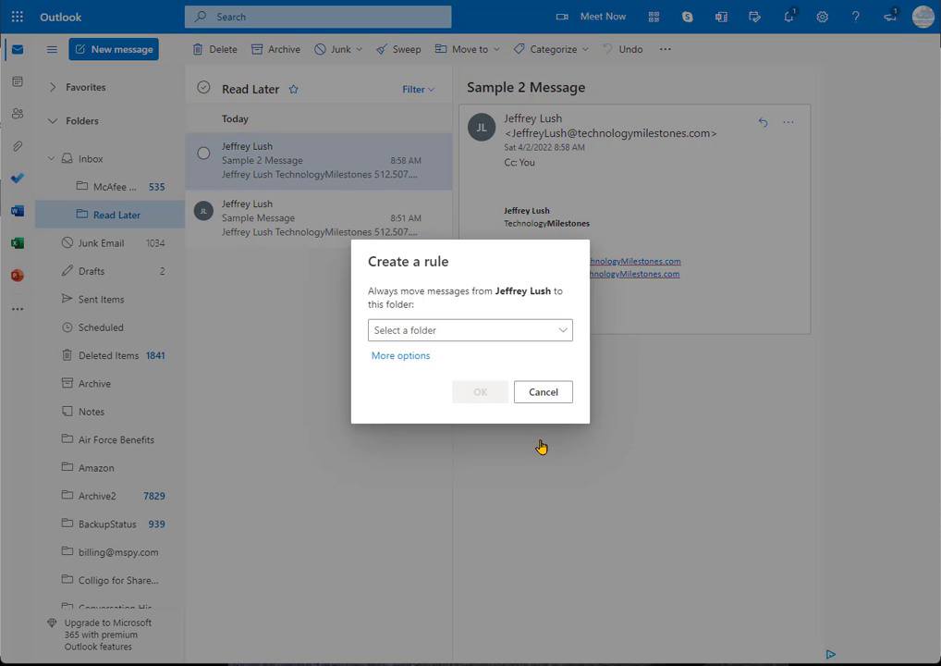
left_click(401, 360)
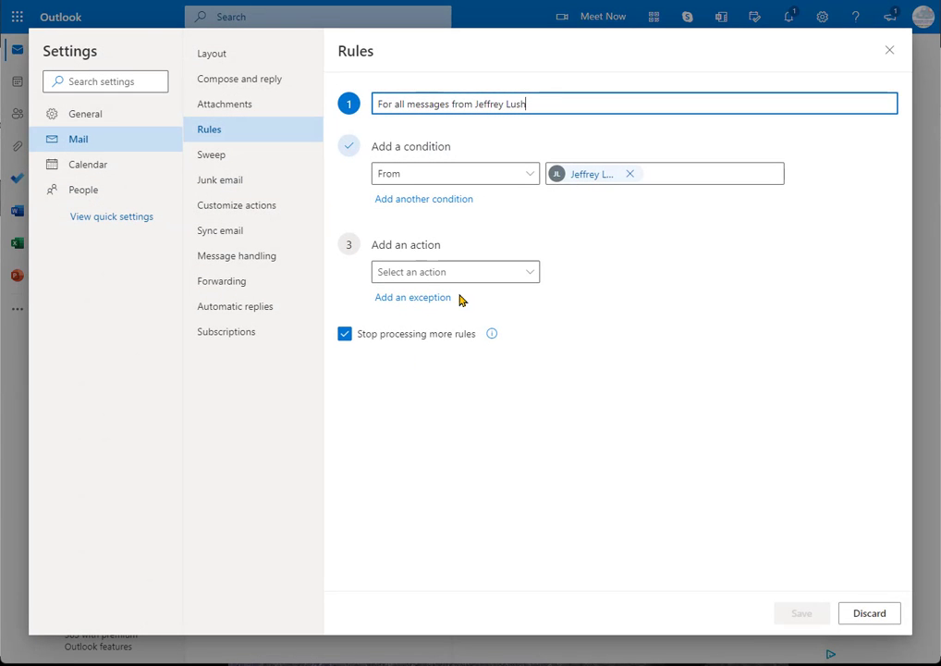
left_click(882, 617)
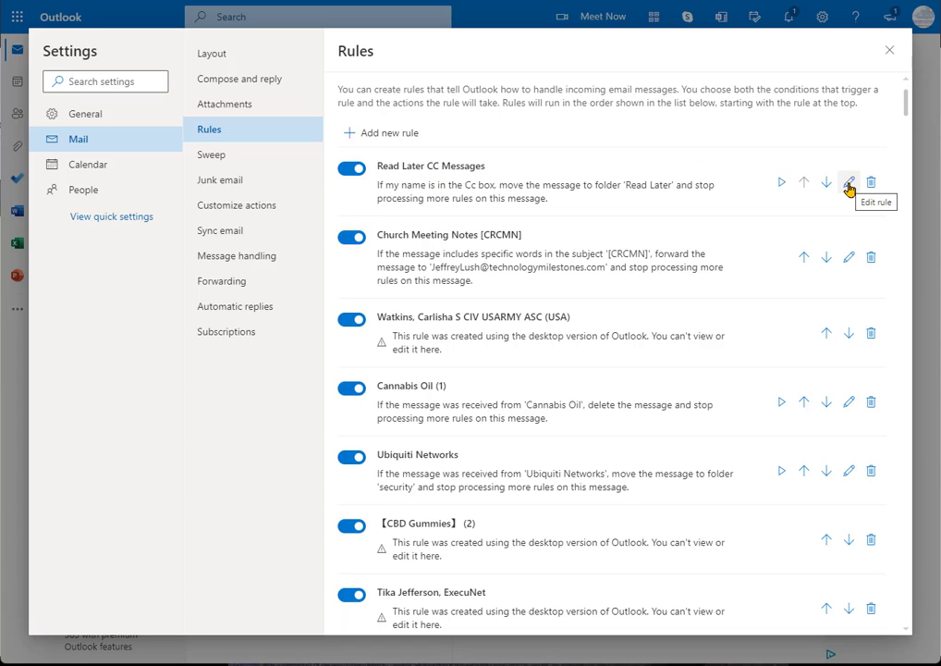
Open the "Read Later CC Messages" rule for editing, and save it while closing the settings
left_click(541, 211)
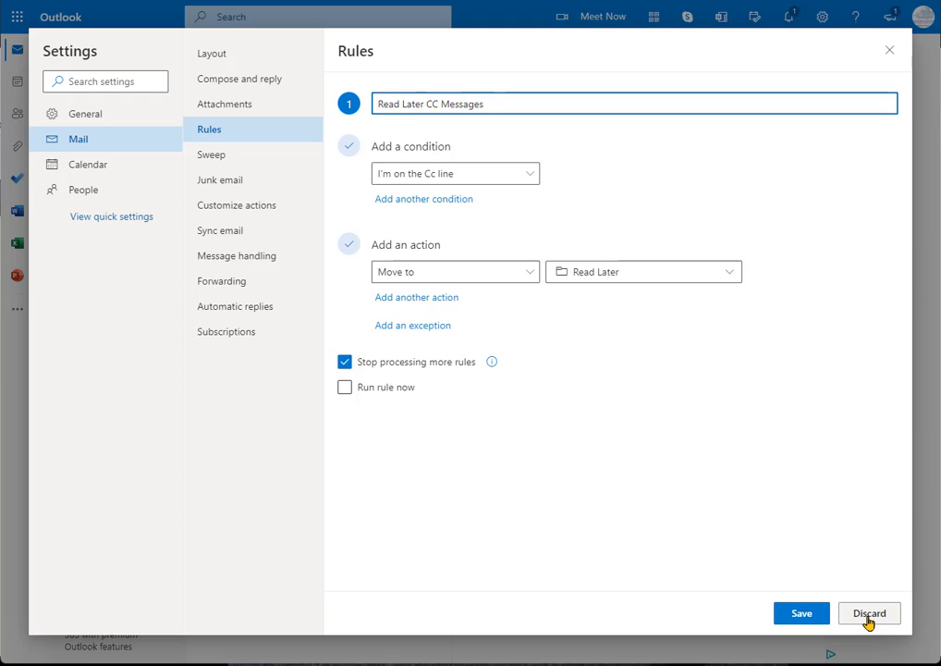
left_click(890, 51)
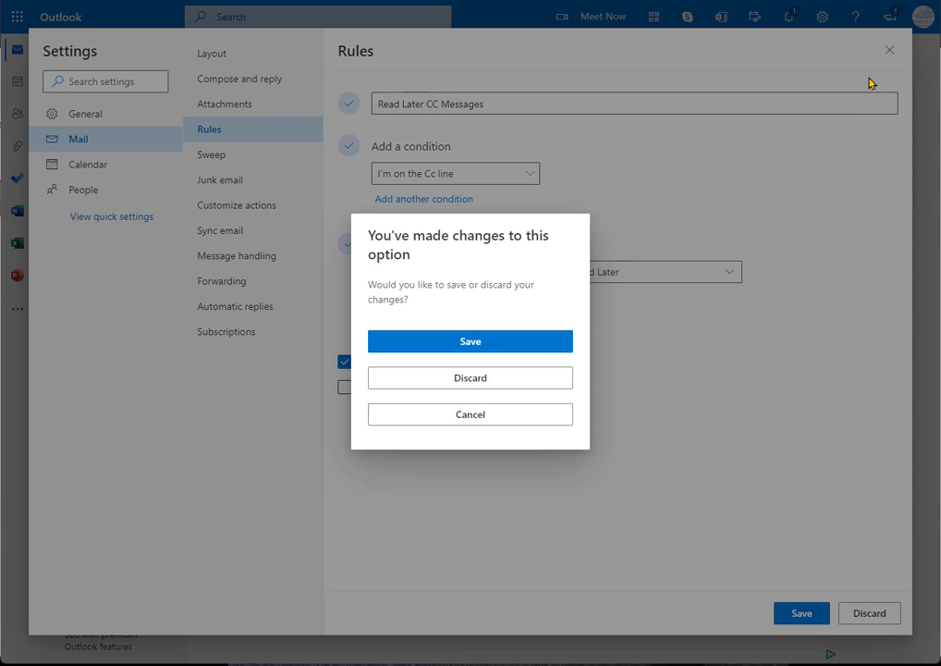
left_click(523, 348)
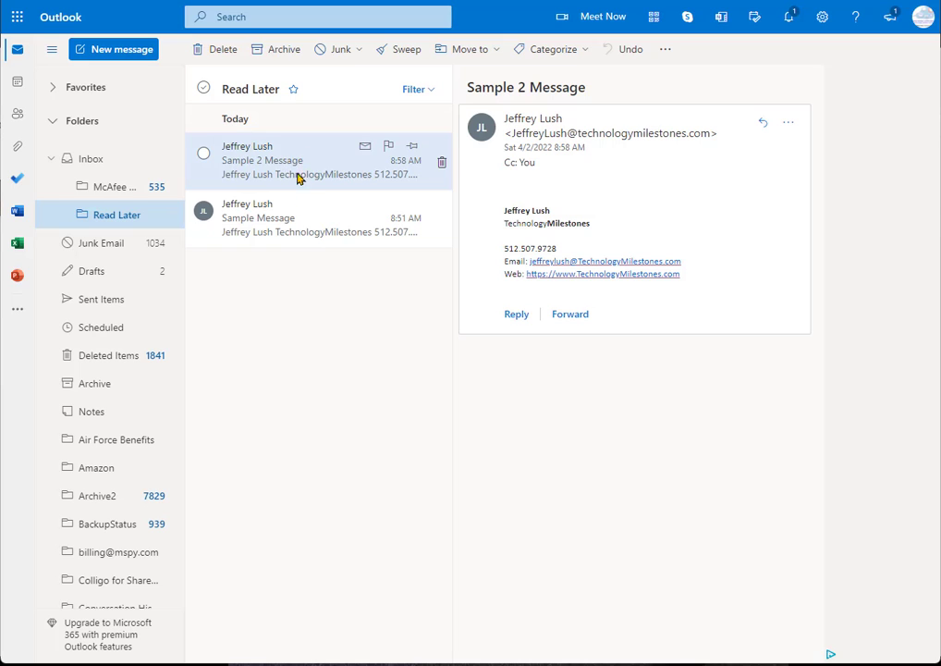
Review the Inbox and the messages collected in the Read Later folder
left_click(139, 160)
left_click(85, 214)
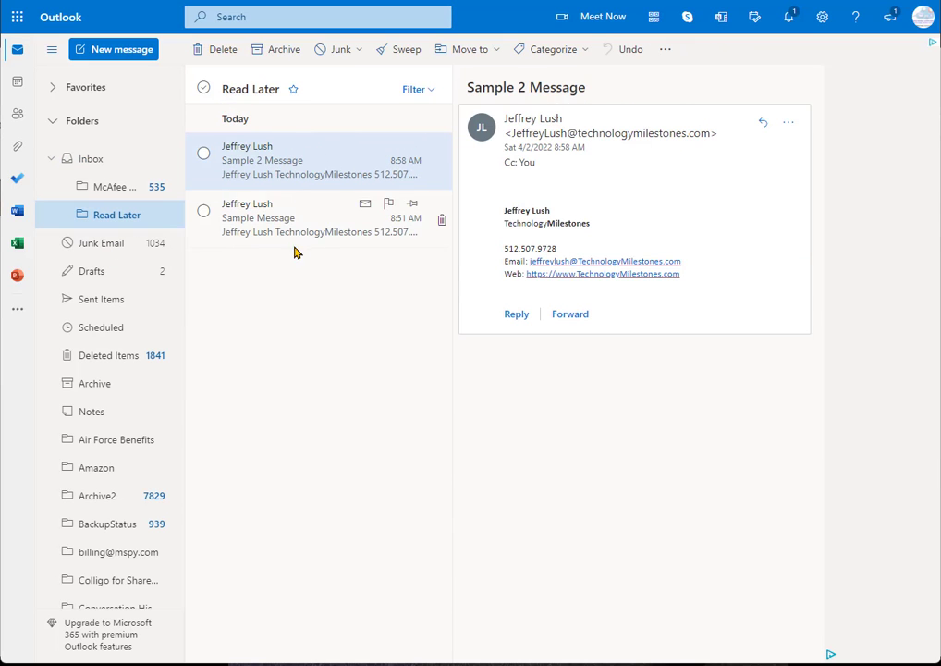